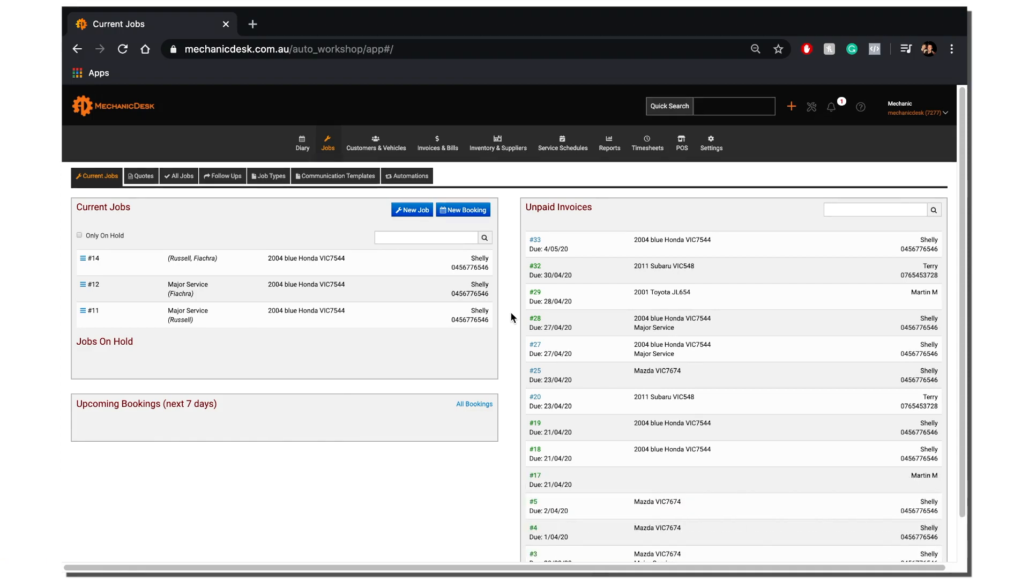
Create a new inventory purchase order for supplier Capricorn with a due date of 20/05/2020
click(497, 154)
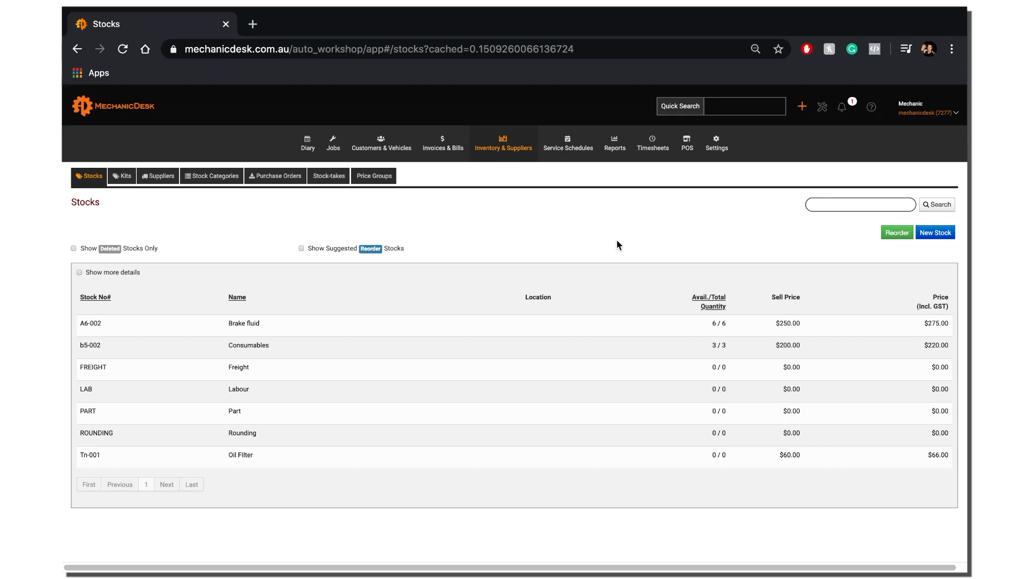
click(282, 178)
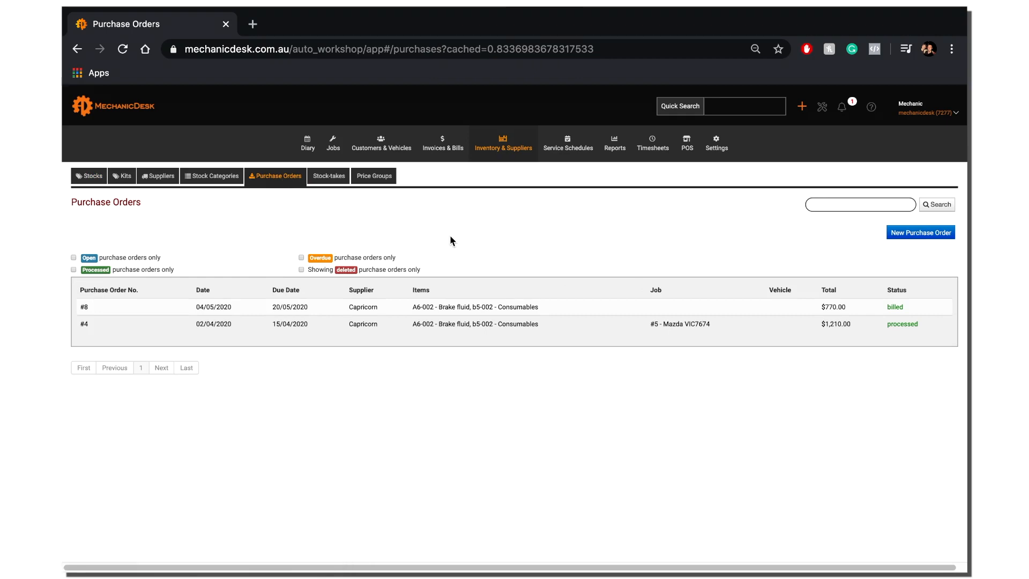
click(931, 234)
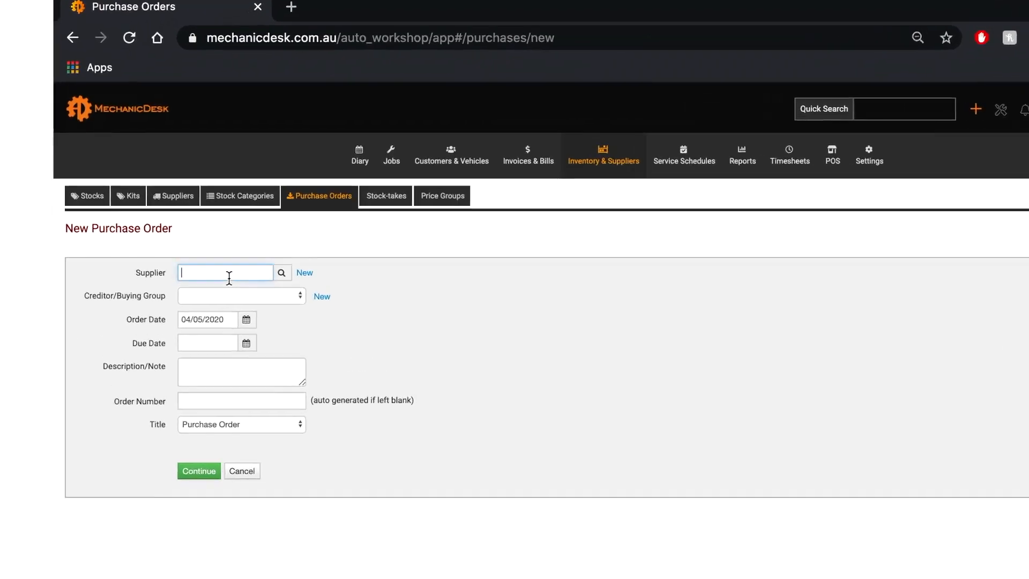
text(Cap)
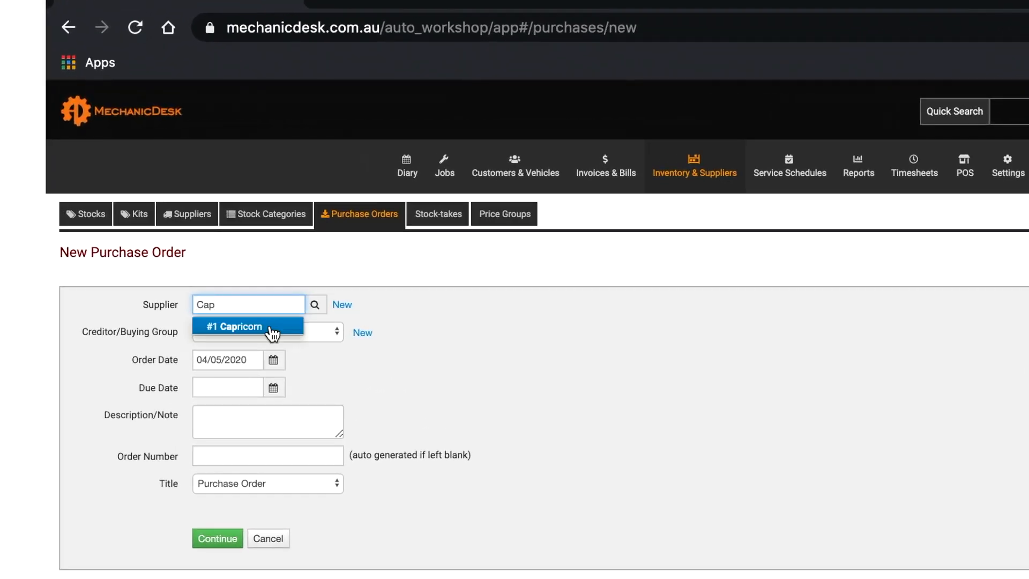
click(272, 333)
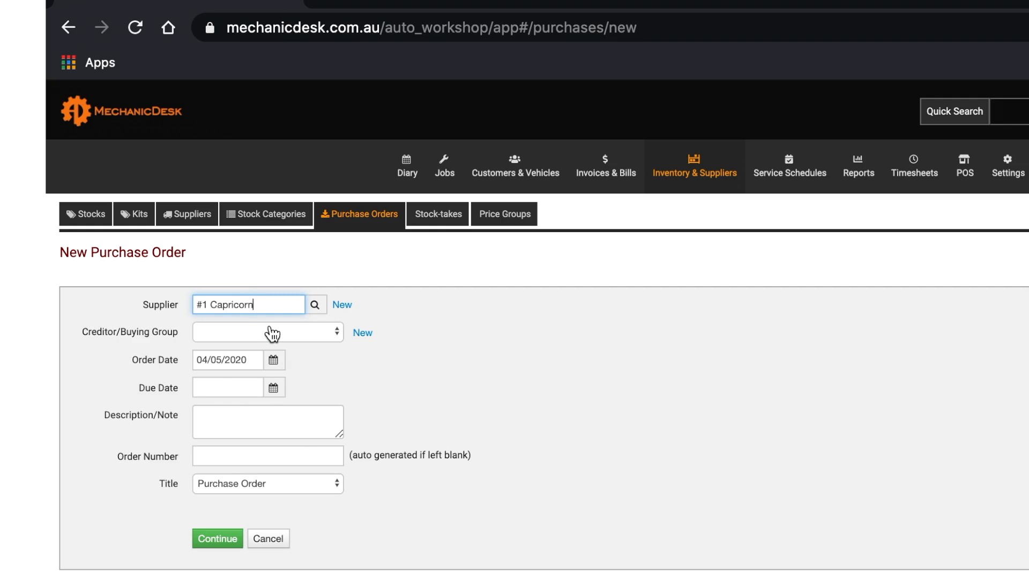
click(228, 380)
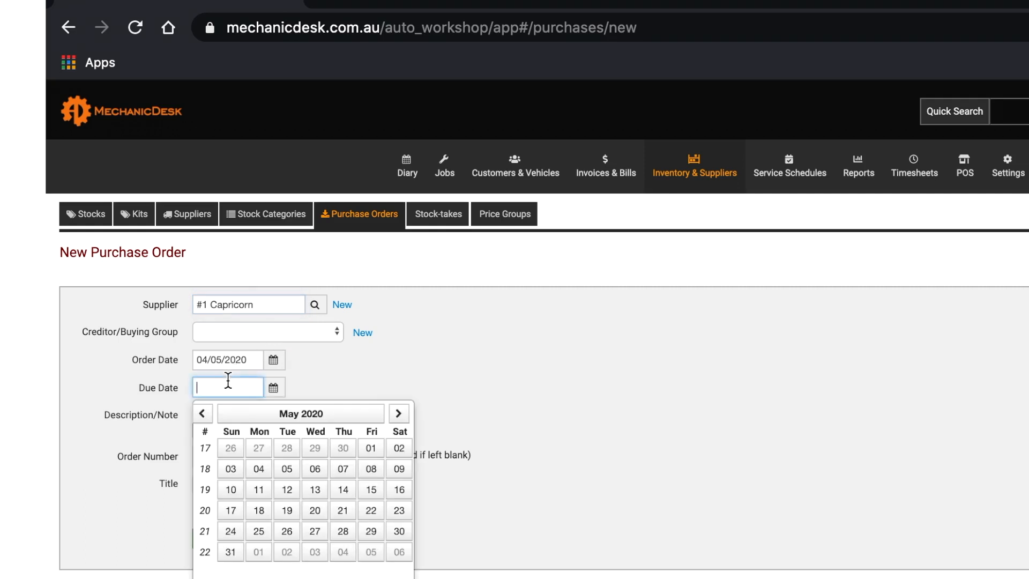
click(316, 510)
click(215, 546)
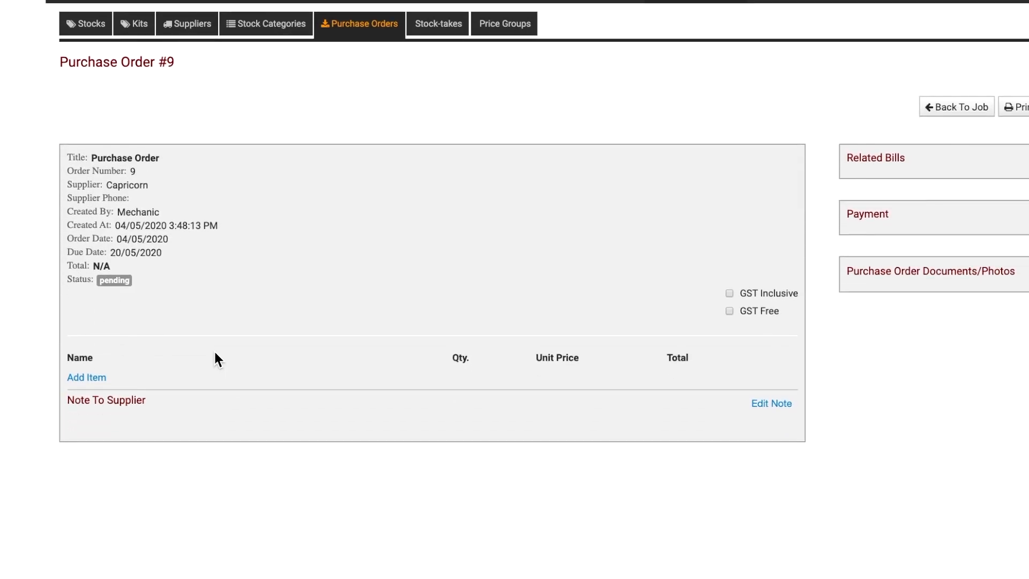
Add stock item A6-002 - Brake fluid to the purchase order with a quantity of 3
click(91, 380)
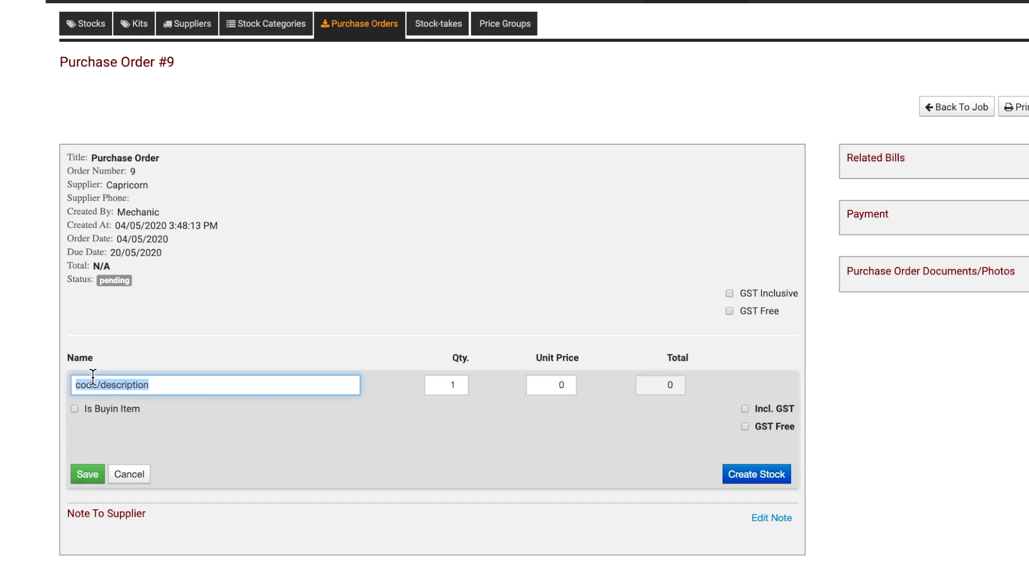
text(A6)
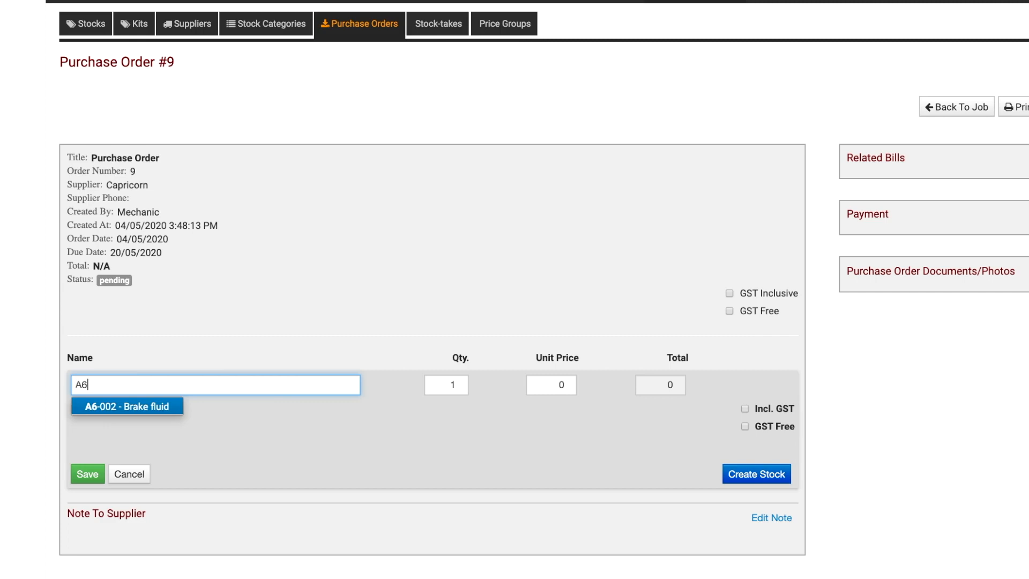
click(142, 403)
double_click(460, 385)
text(3)
click(87, 474)
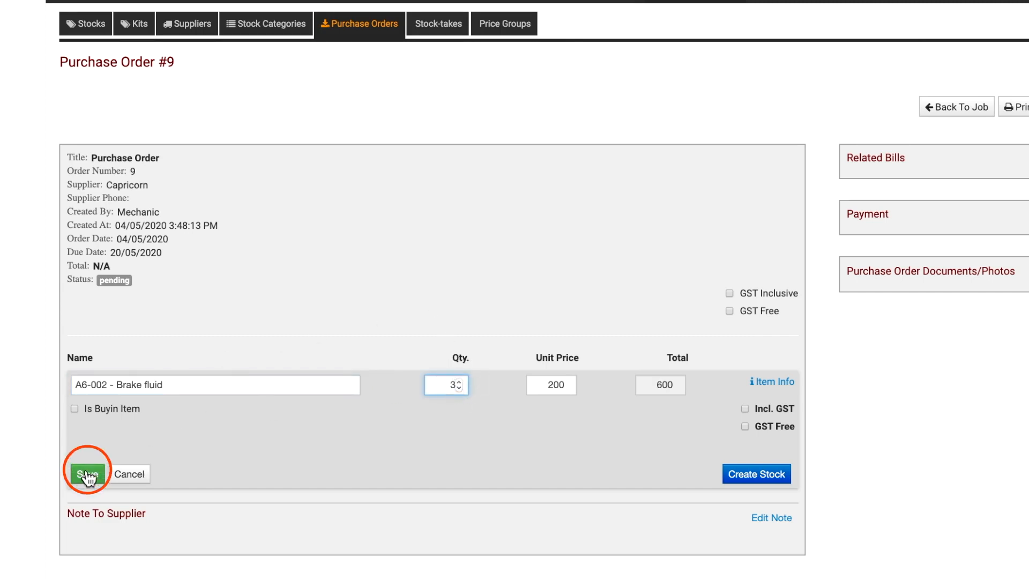
Add stock item b5-002 - Consumables to the purchase order with a quantity of 2
click(94, 397)
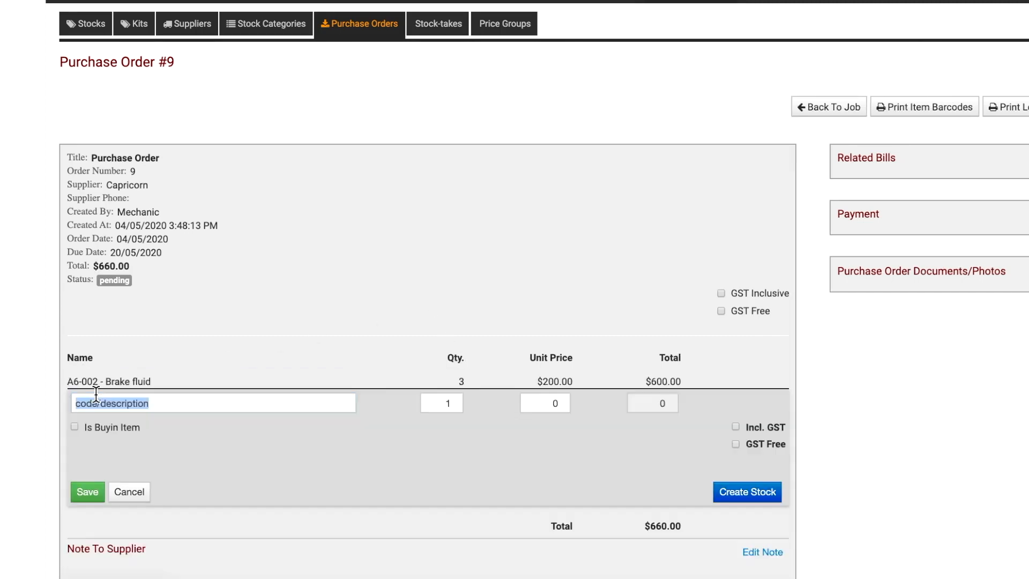
text(B5)
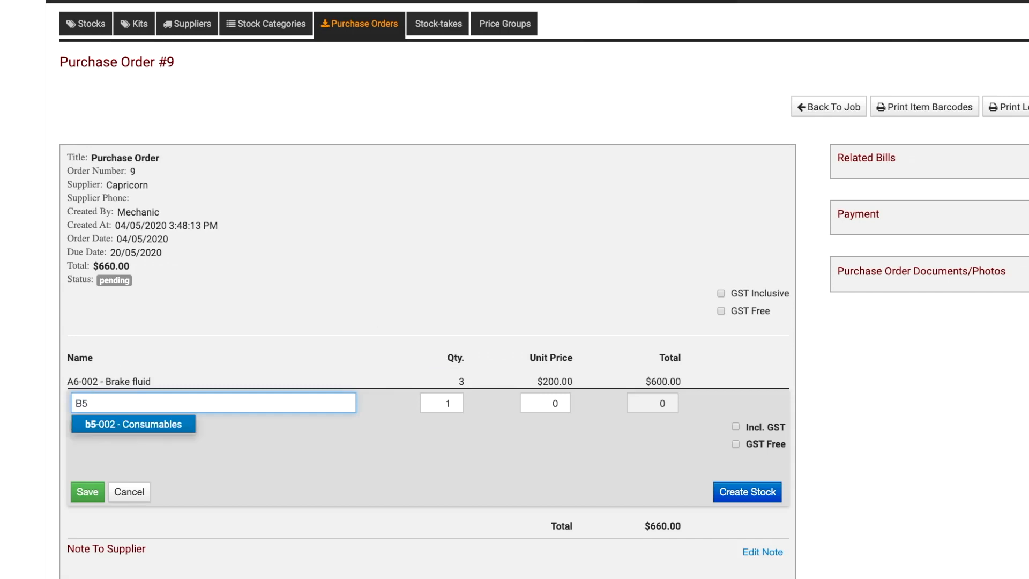
click(126, 426)
click(447, 402)
text(2)
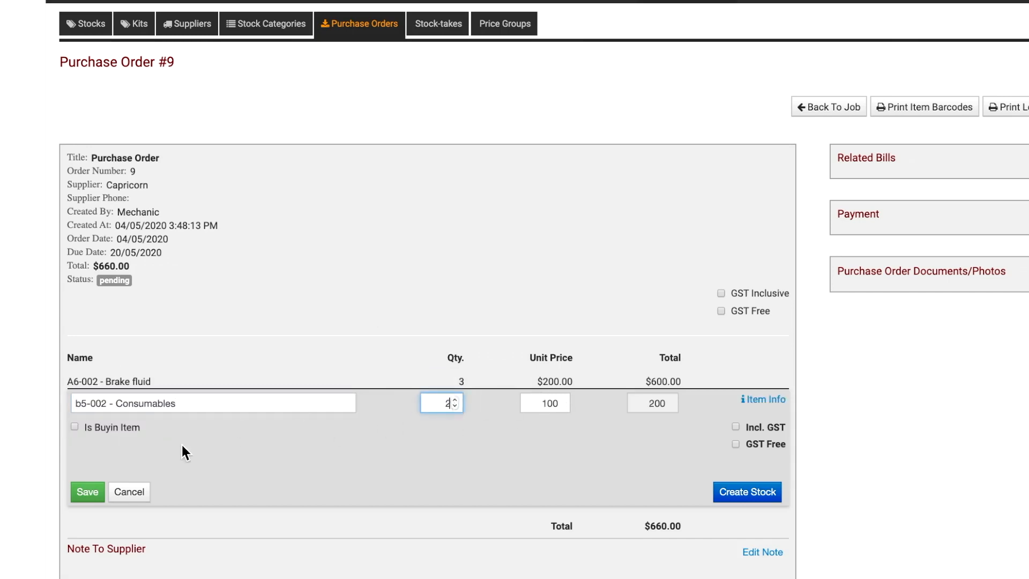
click(86, 492)
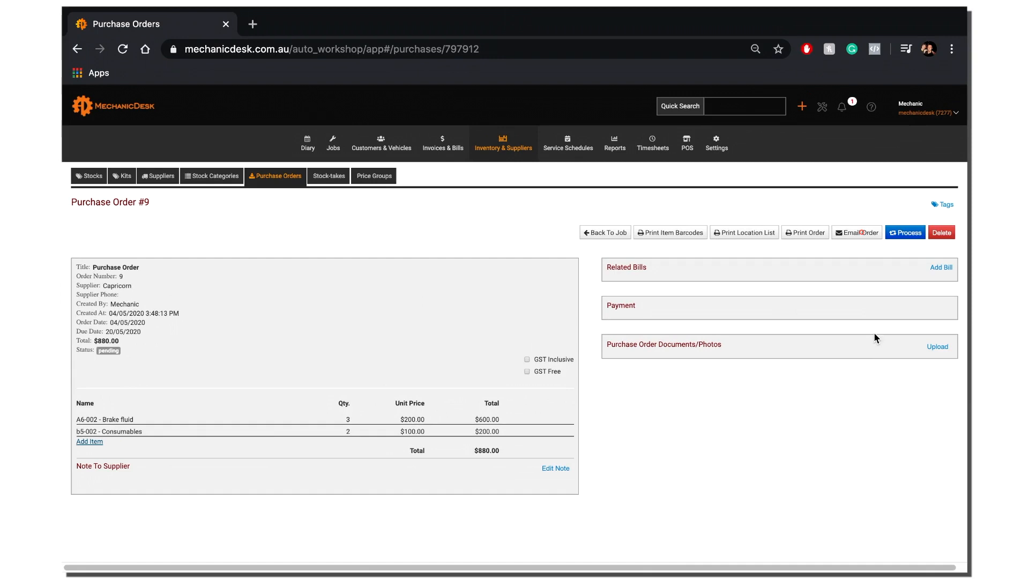
Email the purchase order to the supplier using the prefilled subject and message
click(861, 233)
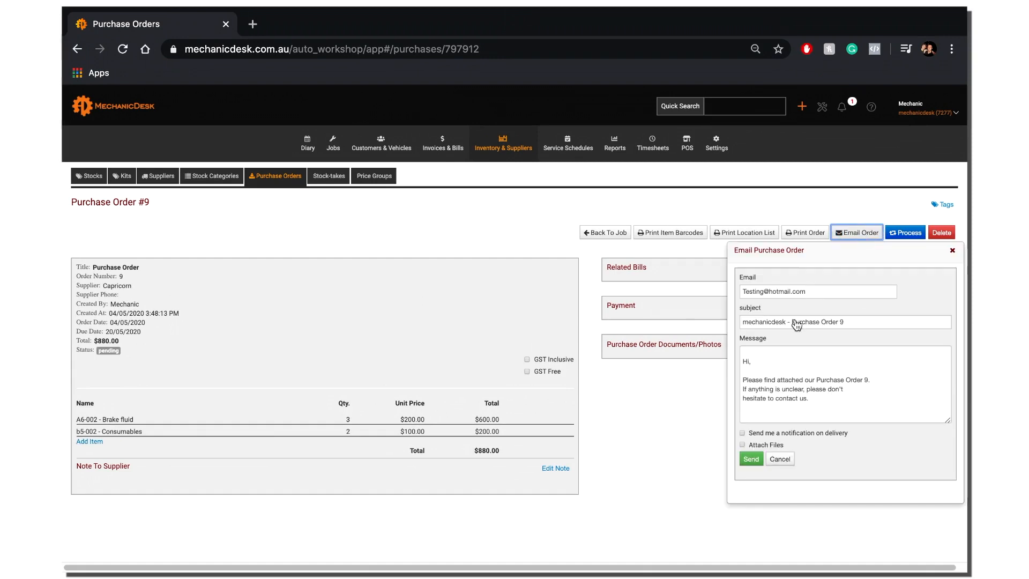
click(751, 461)
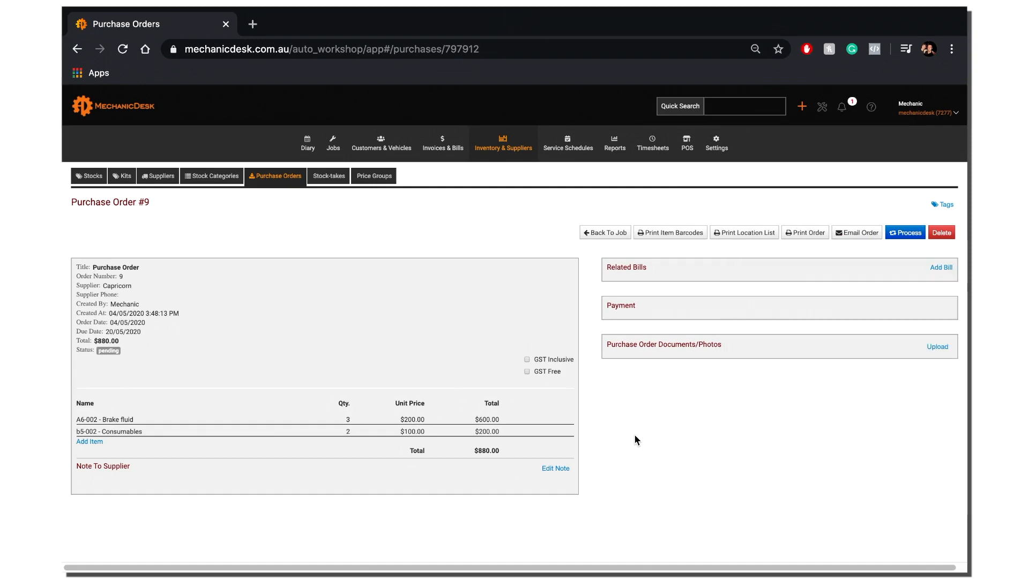
Process the purchase order with the full receipt quantities for both items, and check the quantities in the stock list
click(914, 233)
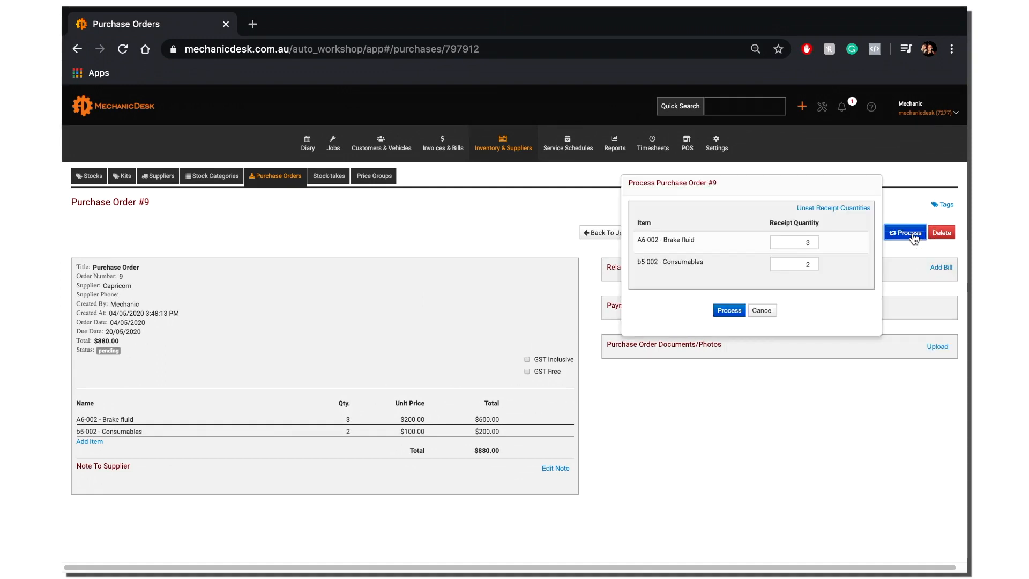
click(735, 312)
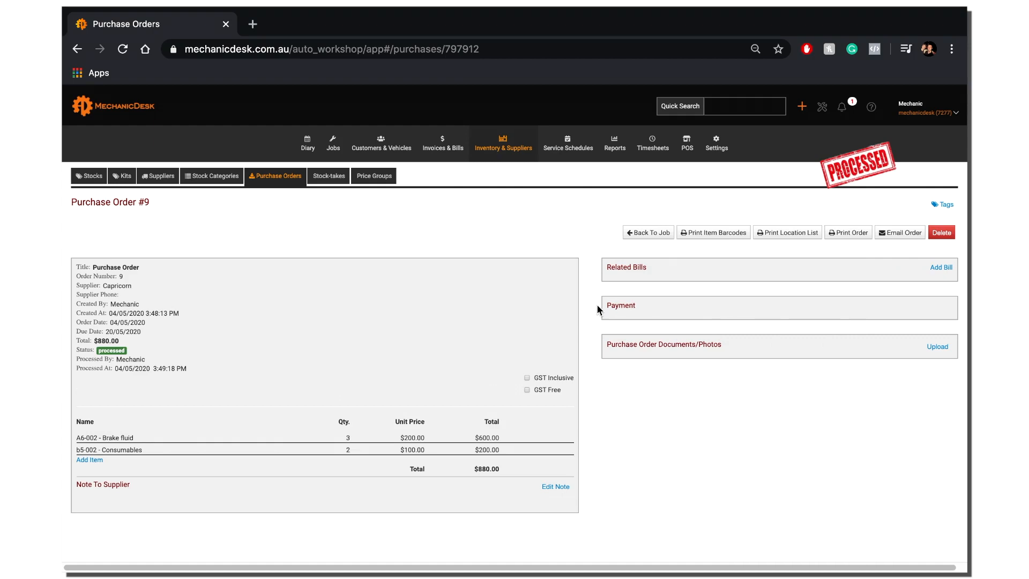
click(84, 178)
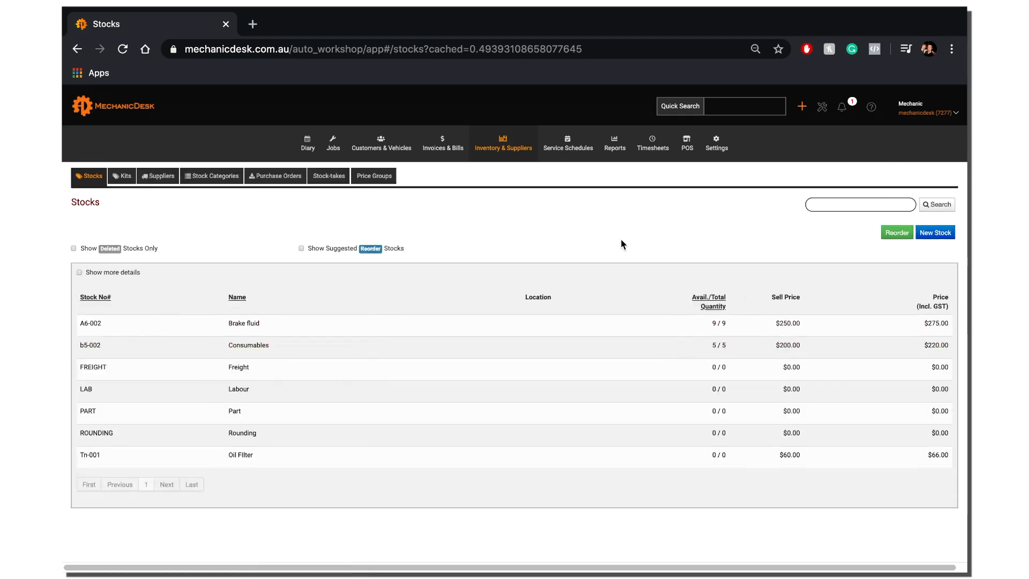
Add a bill to the newly processed Capricorn purchase order, leaving the reference blank, and finalize the bill
click(274, 181)
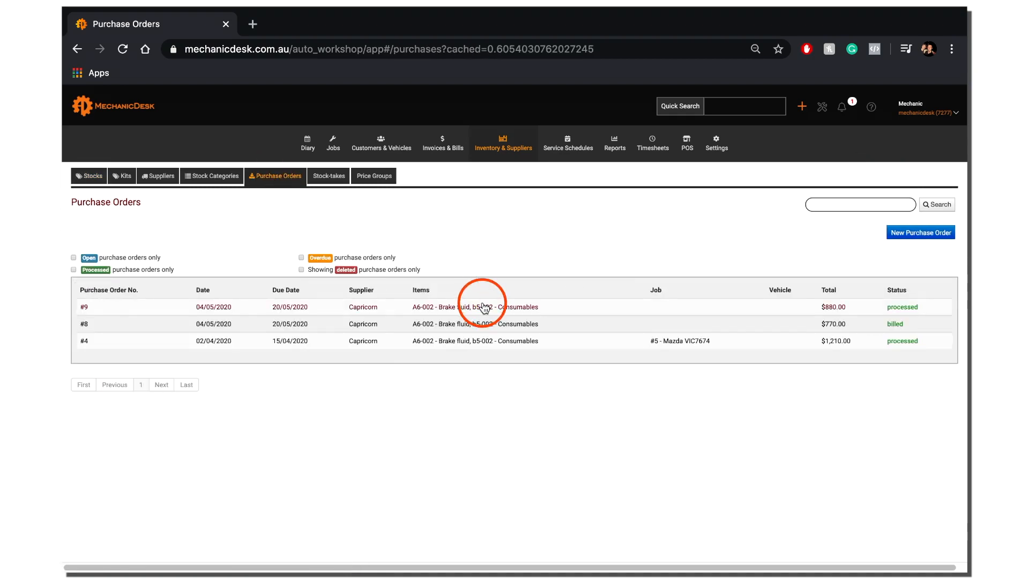
click(484, 307)
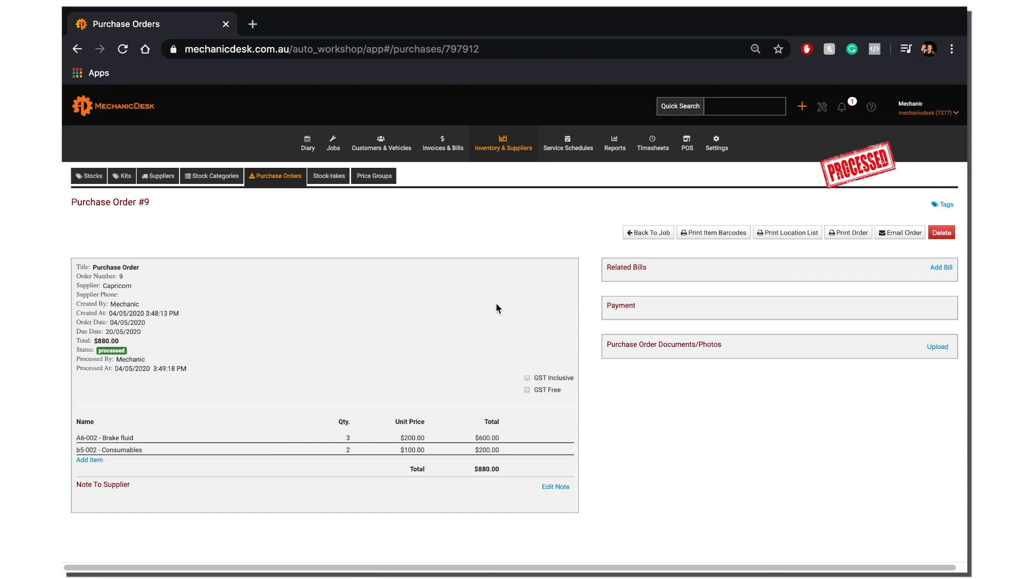
click(936, 271)
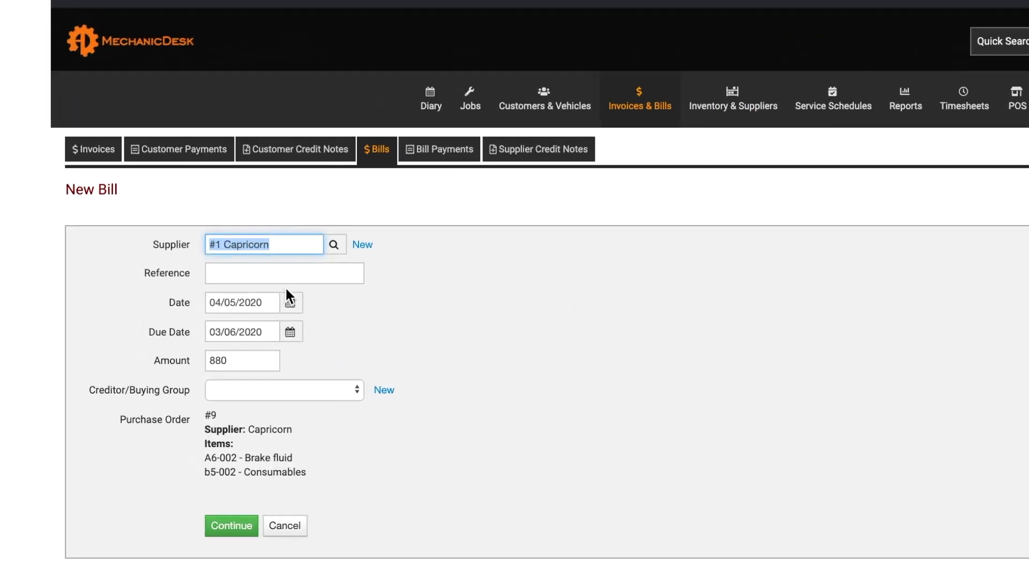
click(291, 277)
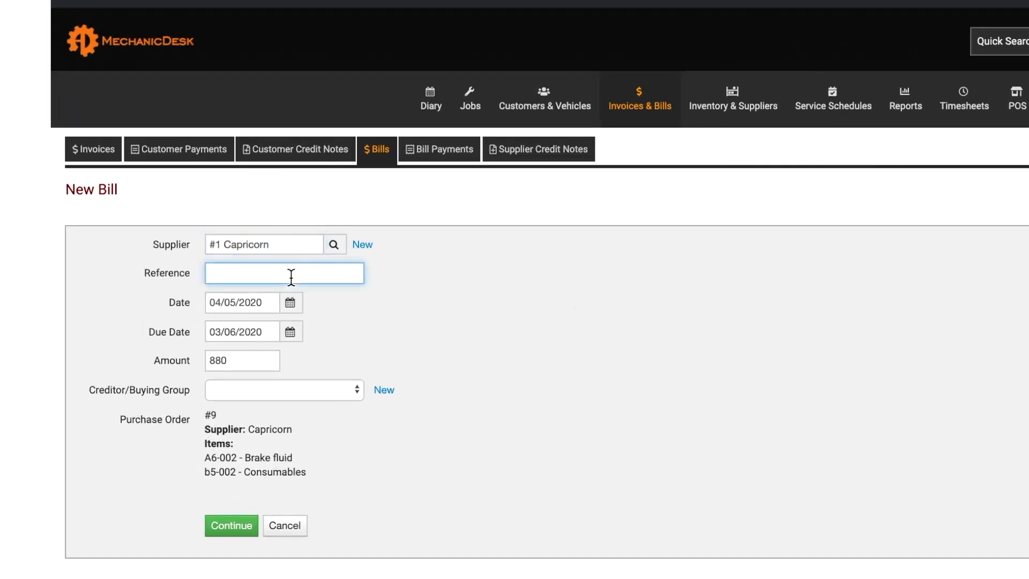
click(220, 526)
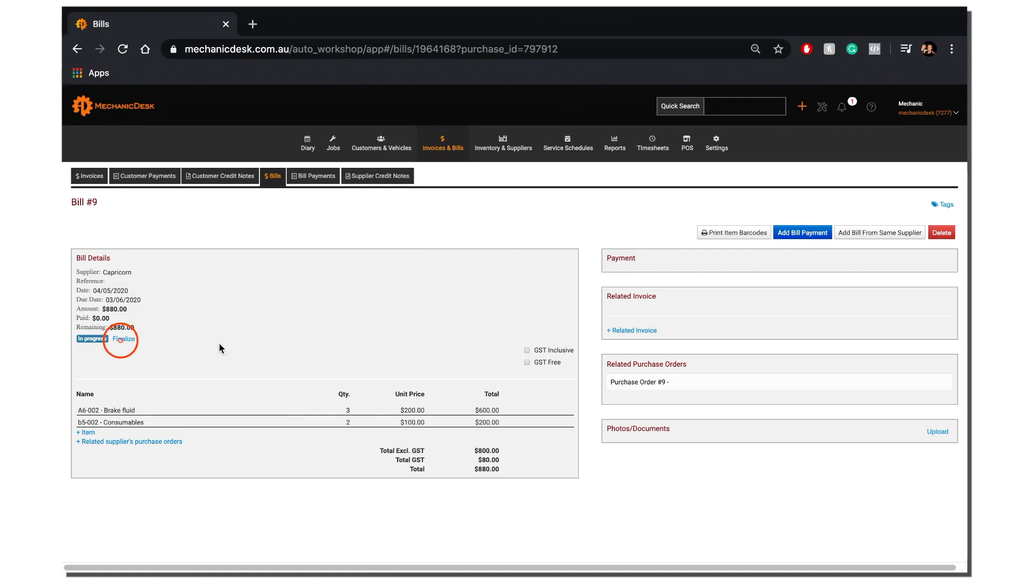
click(123, 340)
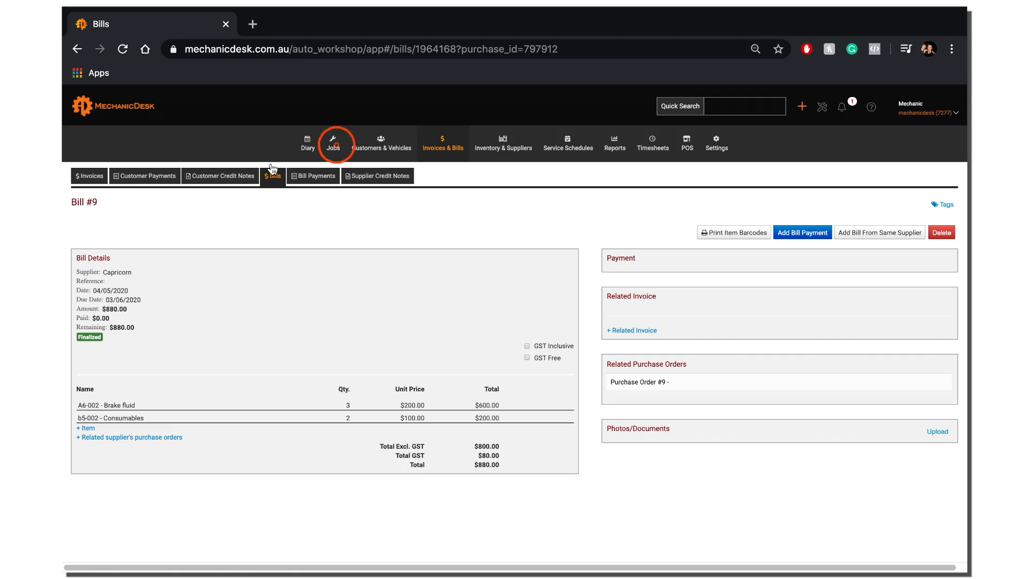
Create a purchase order for supplier Capricorn within current job #14 for the 2004 blue Honda
click(338, 150)
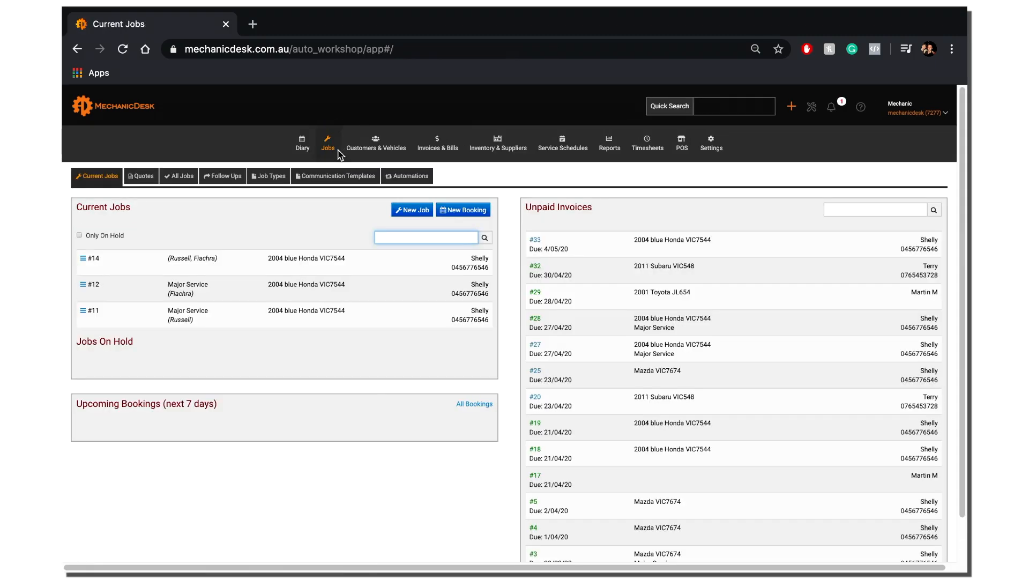
click(197, 261)
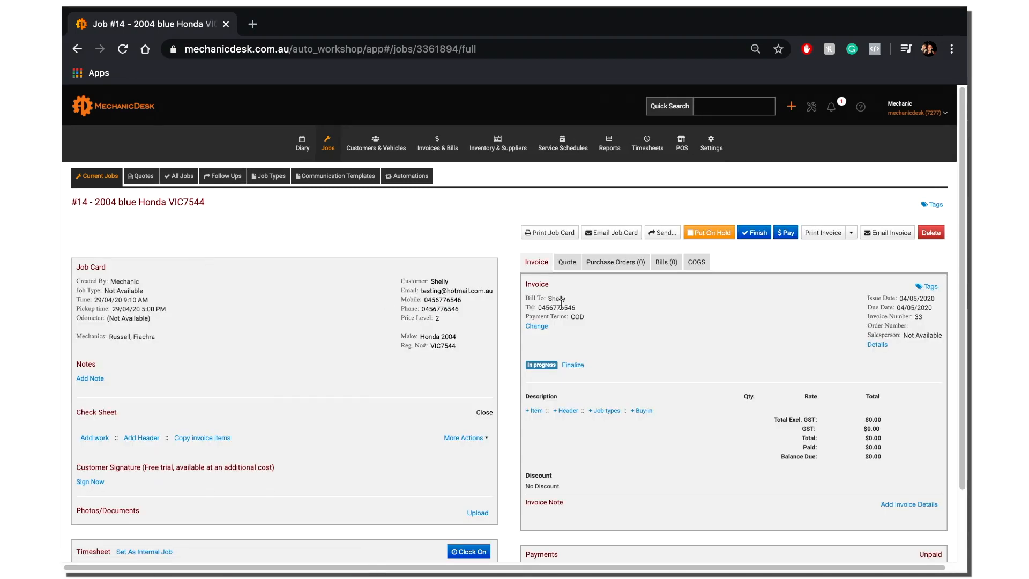
click(620, 264)
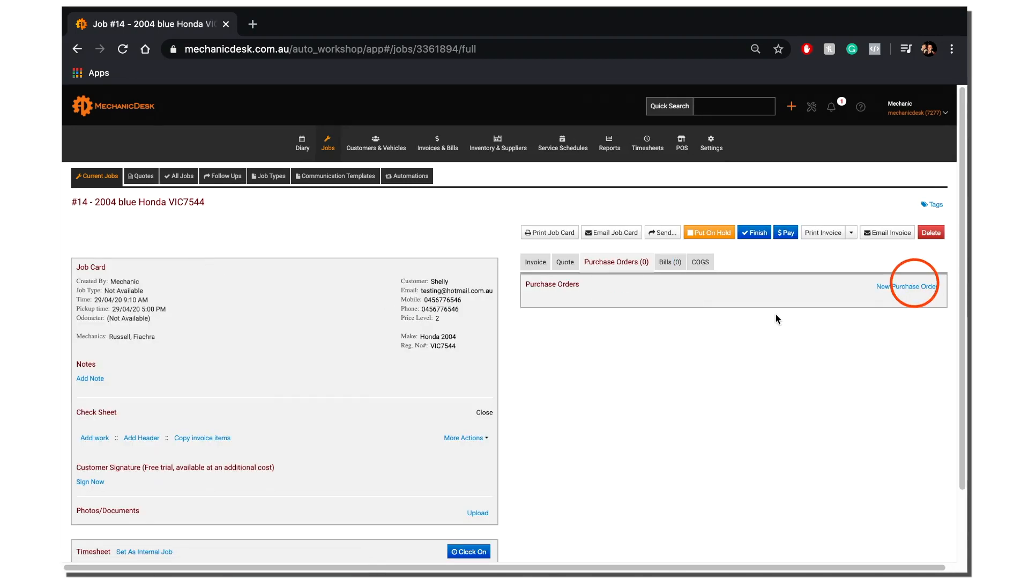
click(910, 286)
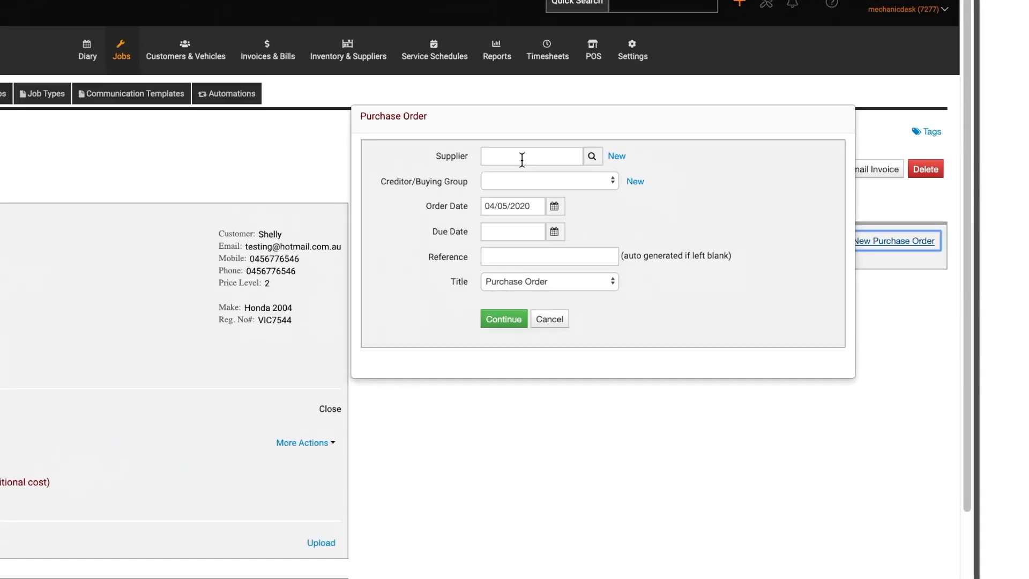
click(560, 185)
text(Cap)
click(512, 175)
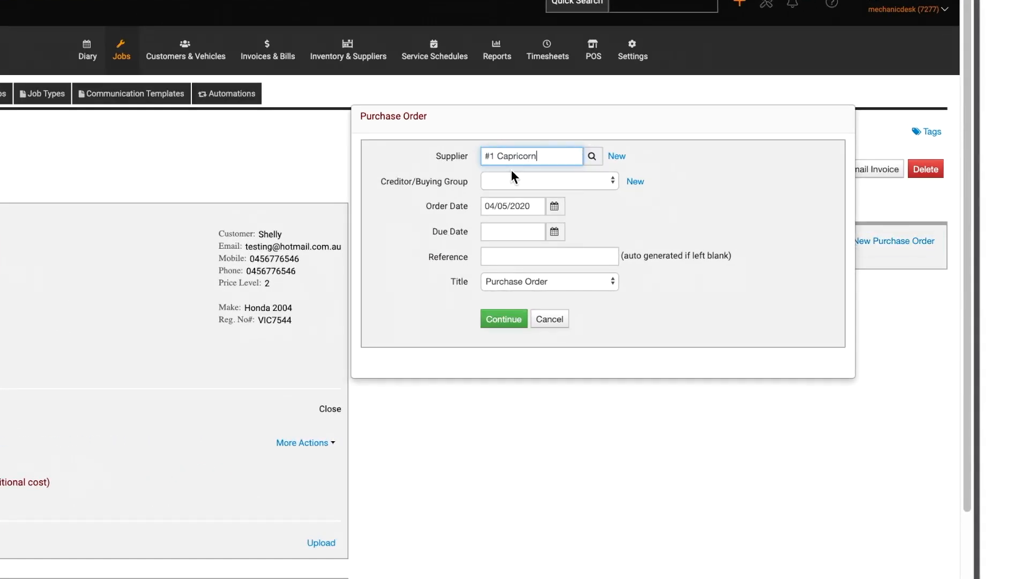
click(503, 322)
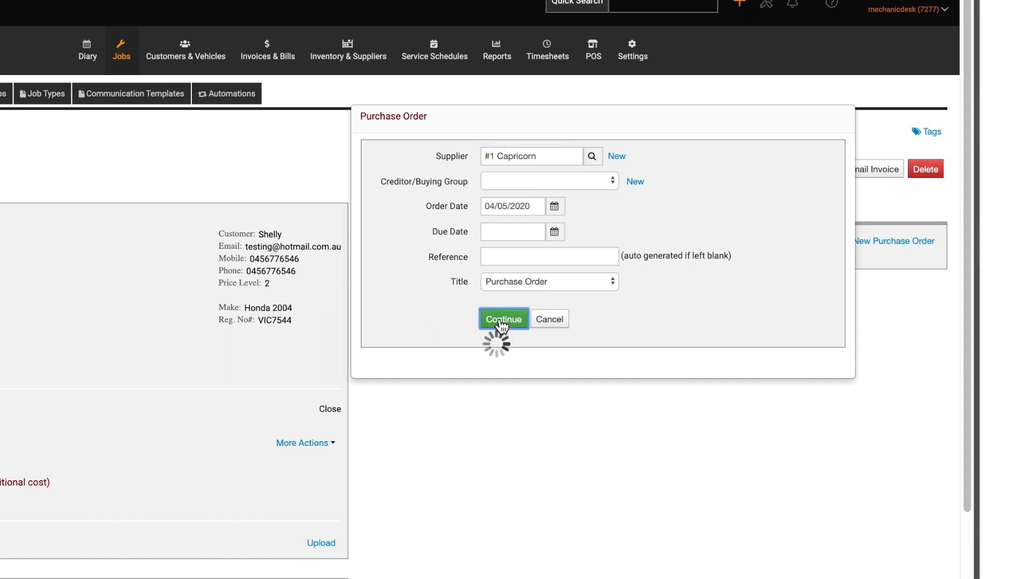
Add A6-002 - Brake fluid to the job's purchase order as a buy-in item allocated to the job
click(292, 302)
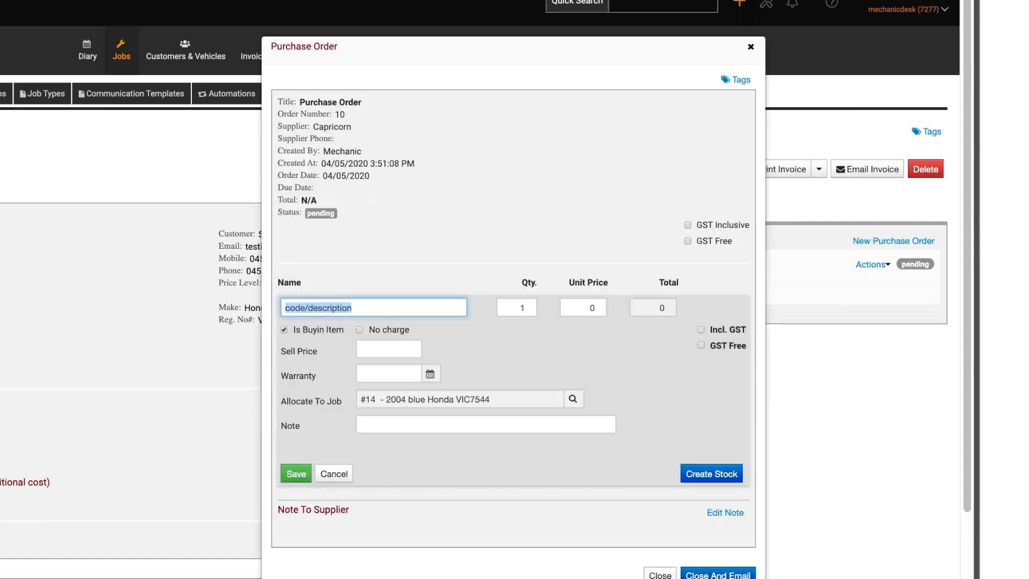
text(A6)
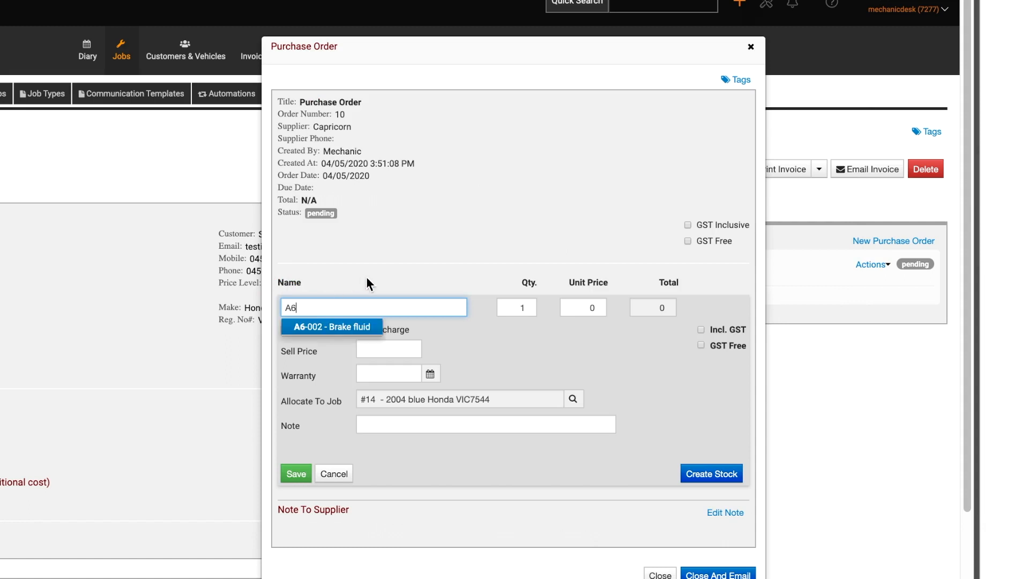
click(357, 333)
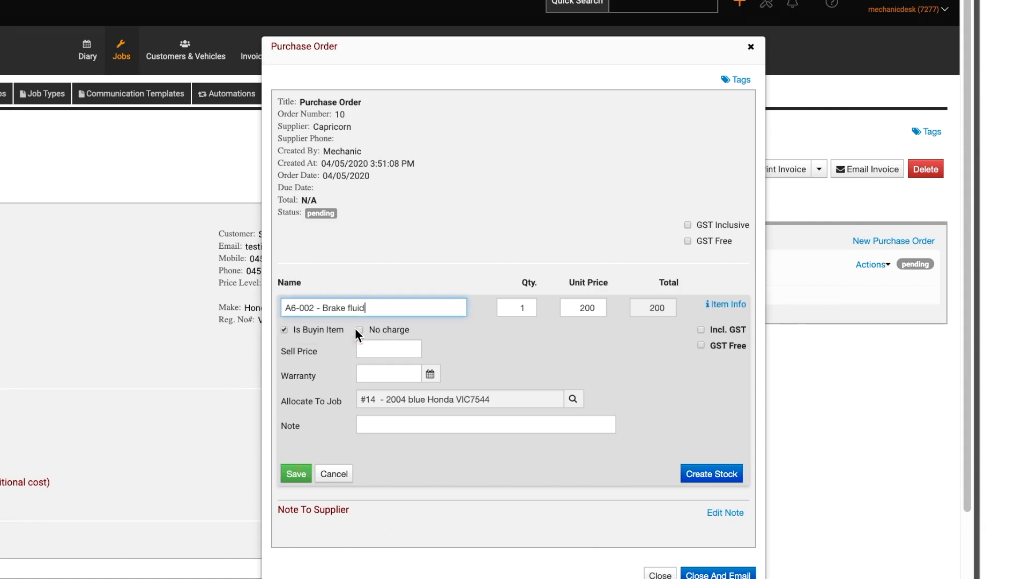
click(298, 472)
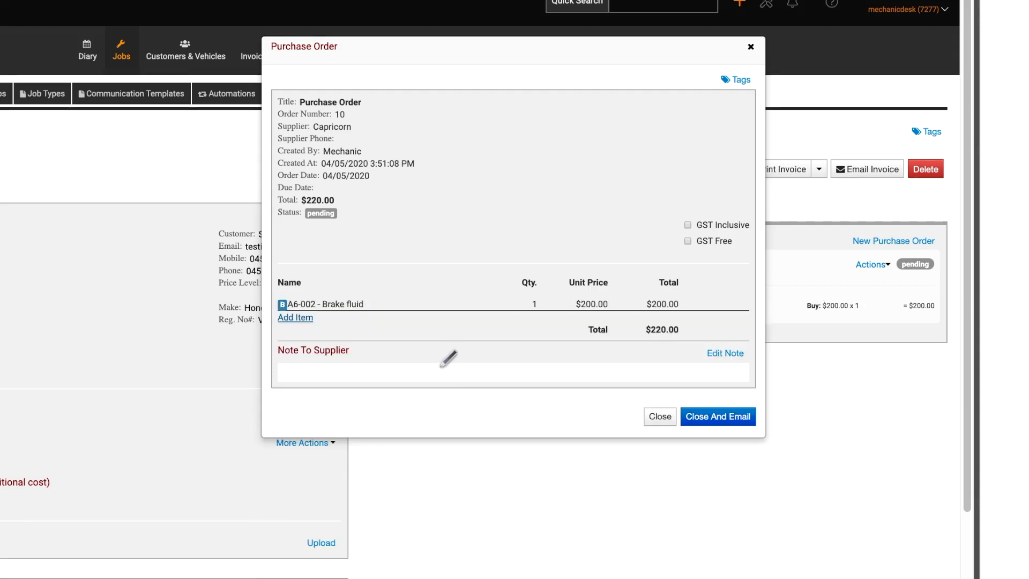
Close the job's brake fluid purchase order and email it to the supplier with the prefilled subject and message
click(711, 416)
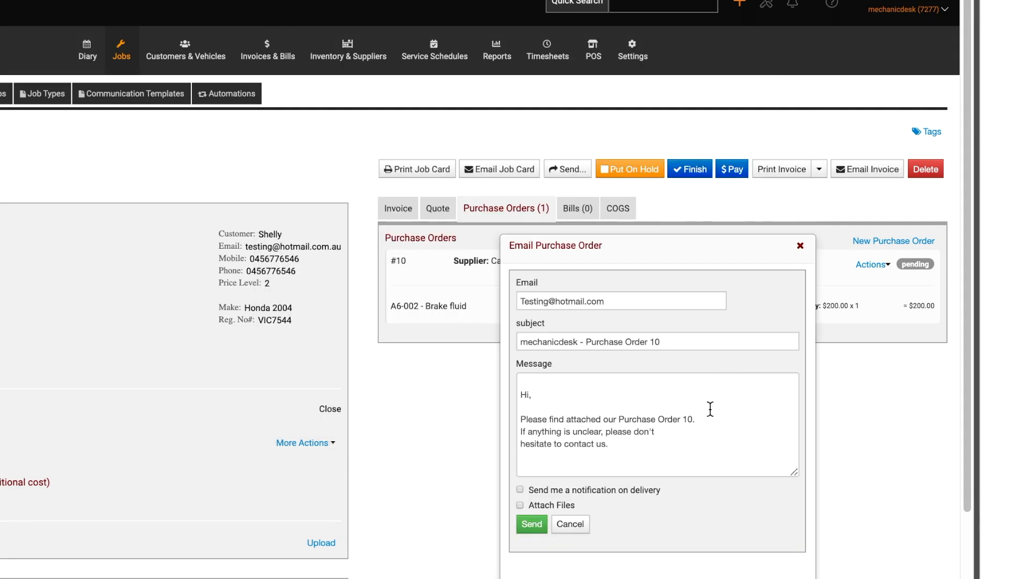
click(530, 534)
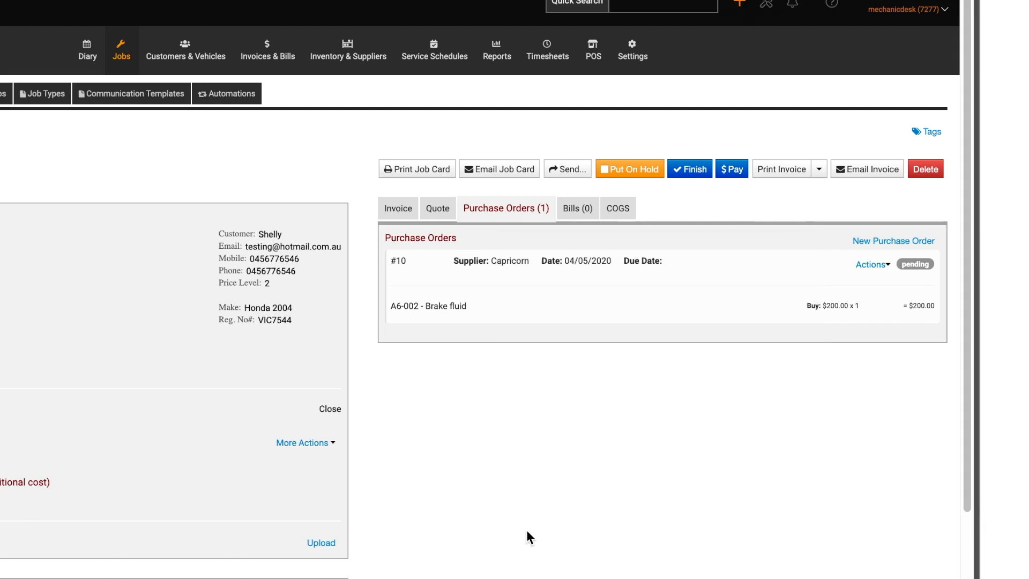
Process the job's purchase order with a receipt quantity of 1 for A6-002 - Brake fluid, and check the item on the job's invoice
click(881, 263)
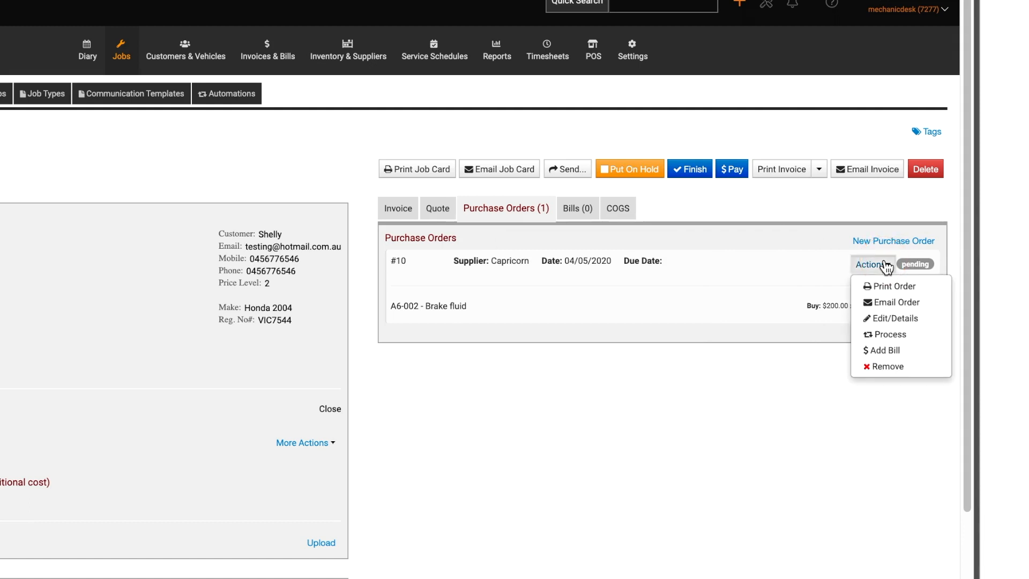
click(892, 334)
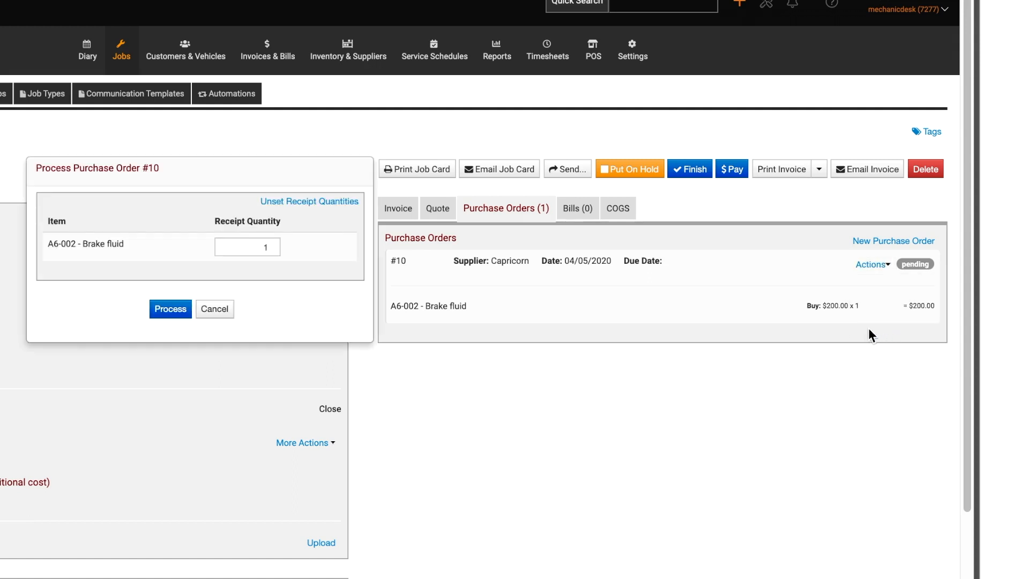
click(185, 312)
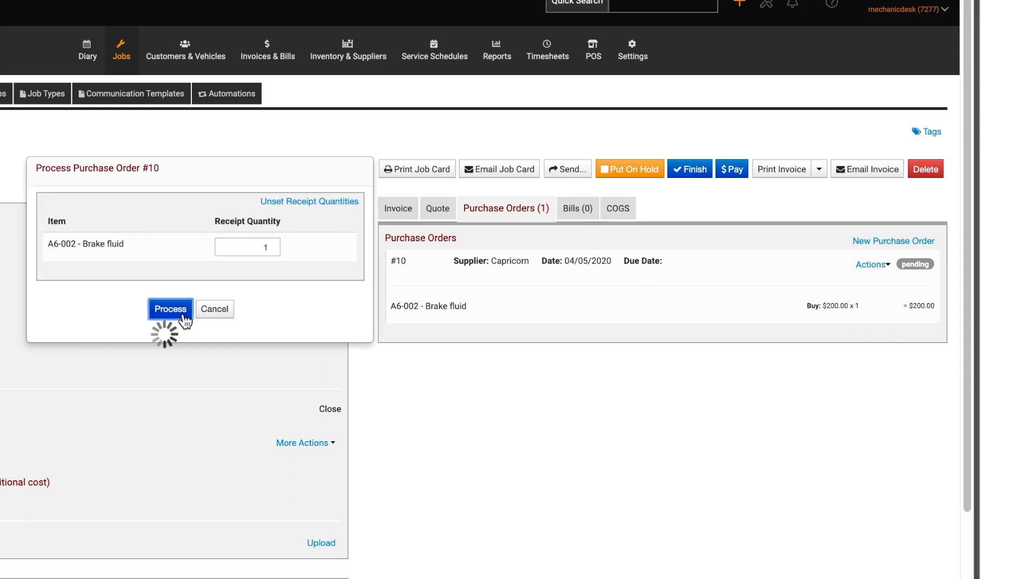
click(400, 212)
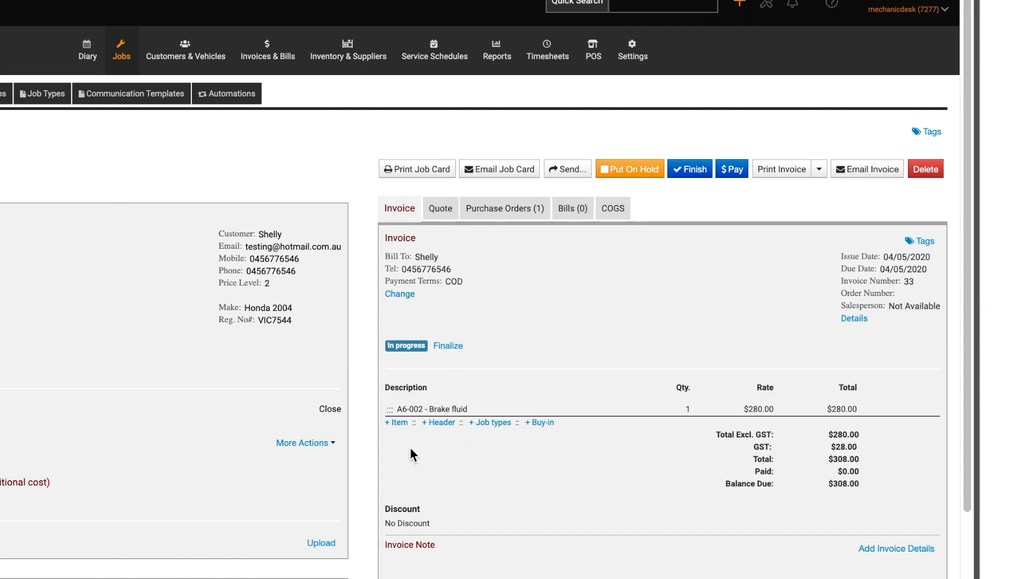
Start adding a bill to the job's processed Capricorn purchase order
click(504, 215)
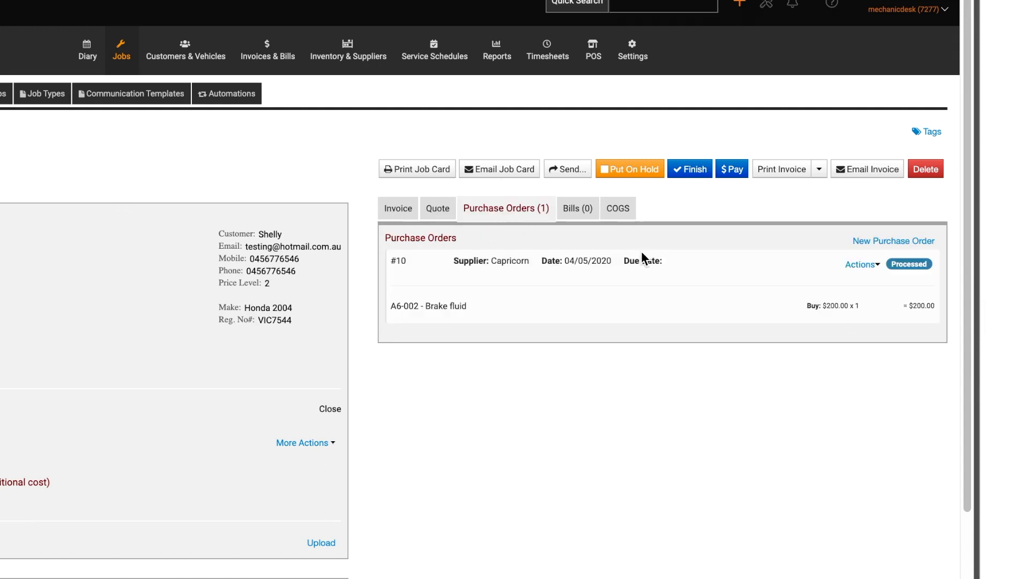
click(863, 264)
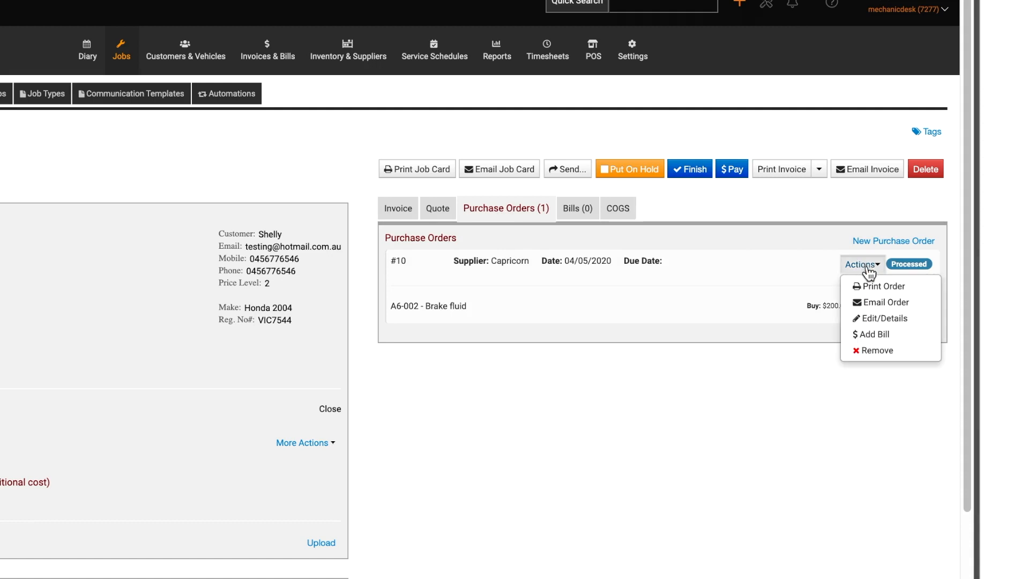
click(871, 333)
scroll(819, 303, down, 2)
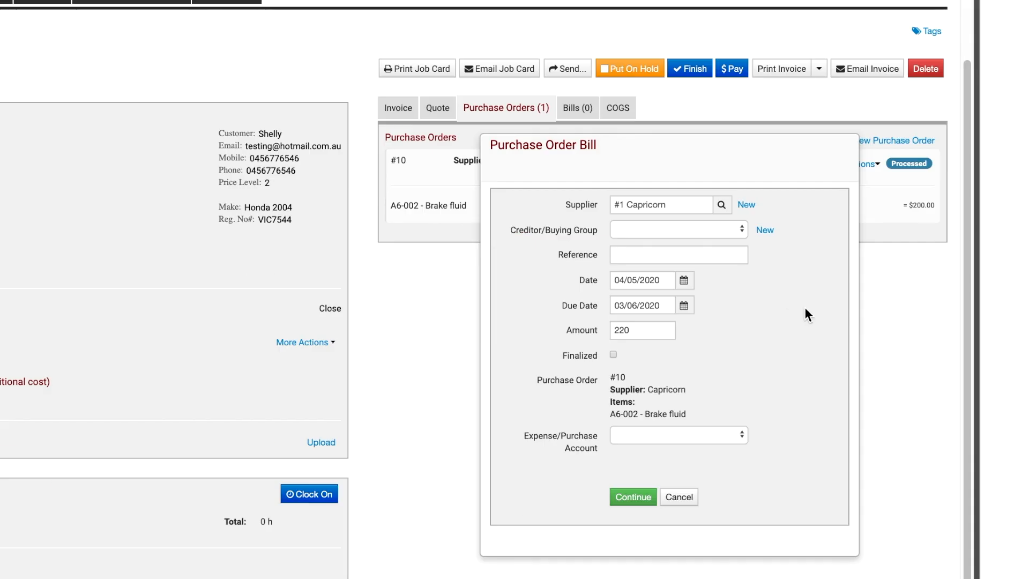